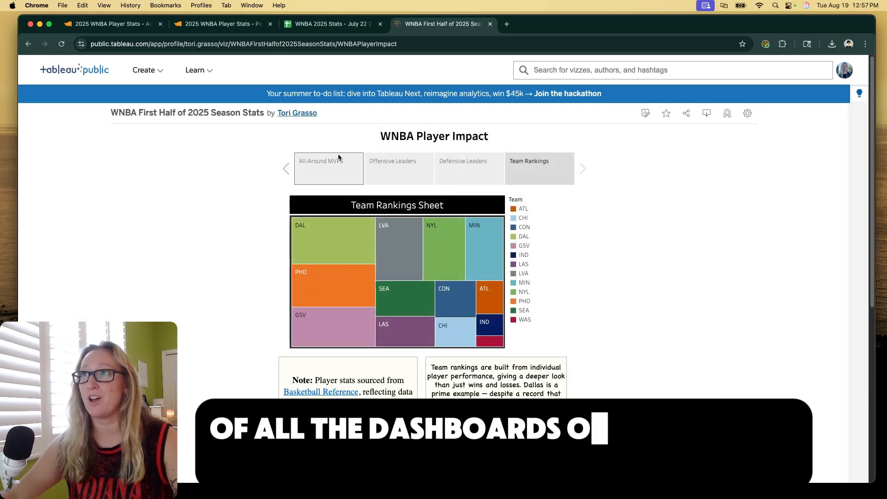
Browse the All-Around MVPS, Offensive Leaders, Defensive Leaders and Team Rankings points of the WNBA Player Impact story.
{"action": "left_click", "coordinate": [339, 162]}
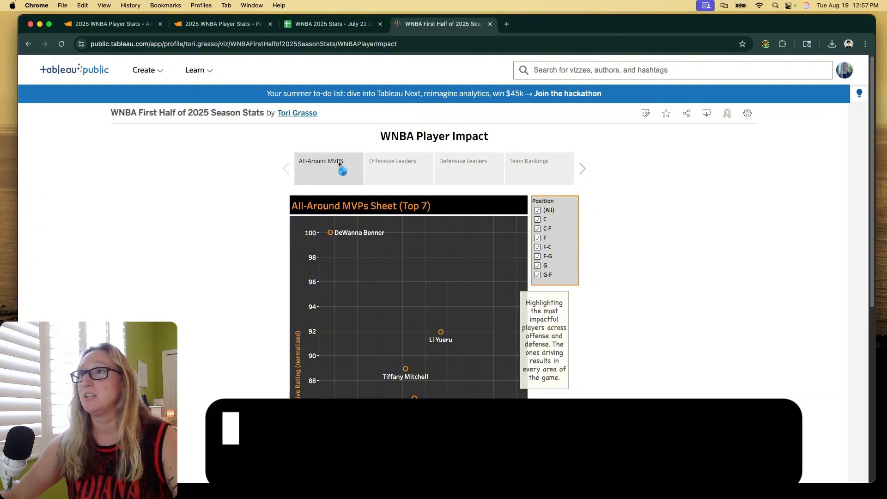
{"action": "left_click", "coordinate": [391, 170]}
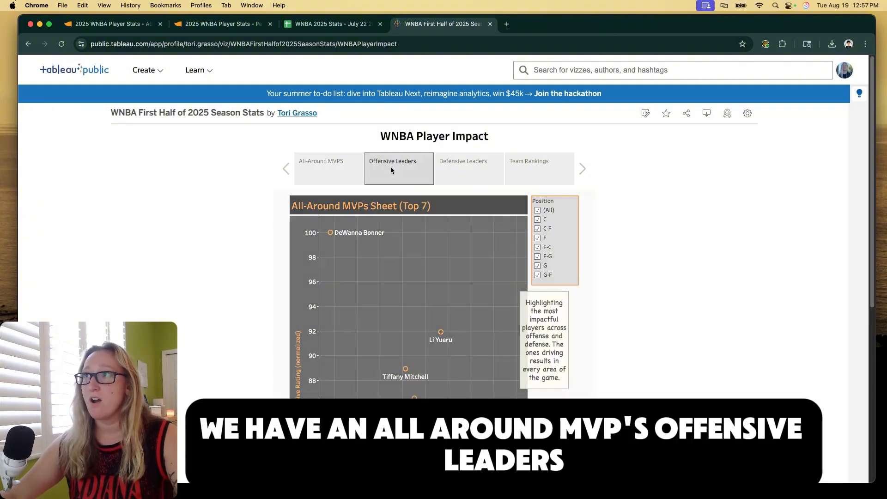
{"action": "left_click", "coordinate": [484, 171]}
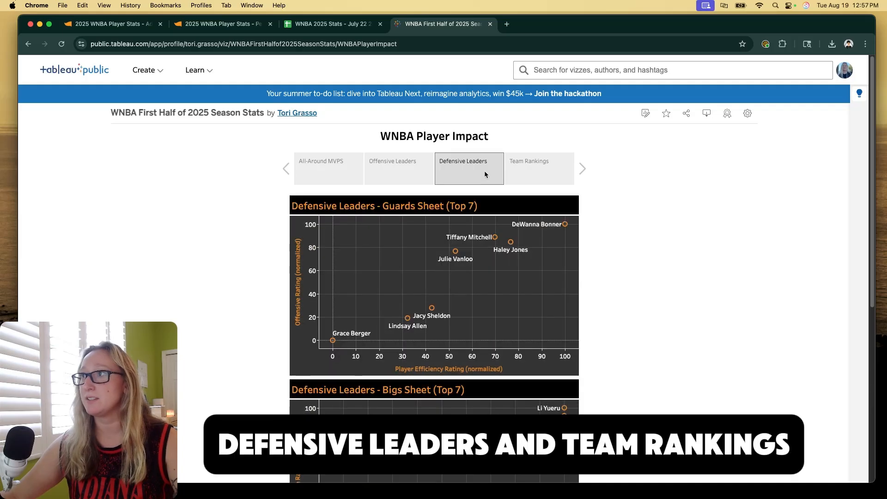
{"action": "left_click", "coordinate": [533, 168]}
{"action": "scroll", "coordinate": [564, 281], "scroll_direction": "down", "scroll_amount": 2}
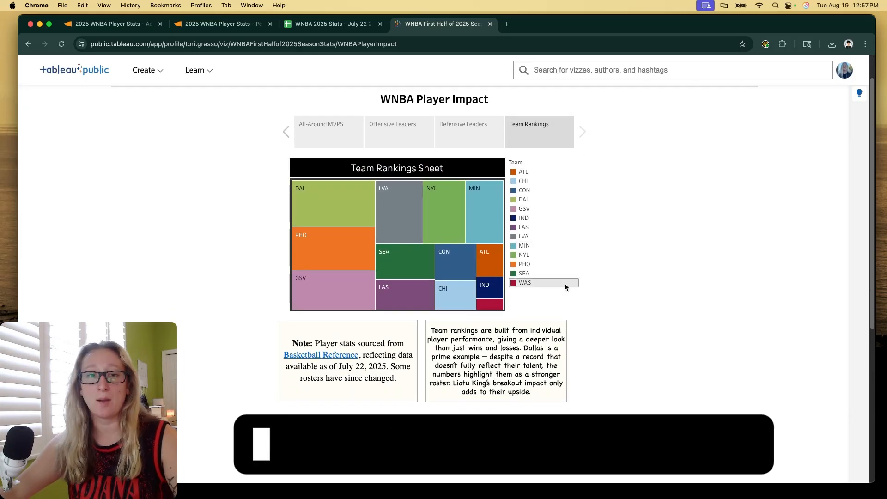
{"action": "scroll", "coordinate": [564, 287], "scroll_direction": "up", "scroll_amount": 1}
{"action": "scroll", "coordinate": [550, 290], "scroll_direction": "up", "scroll_amount": 1}
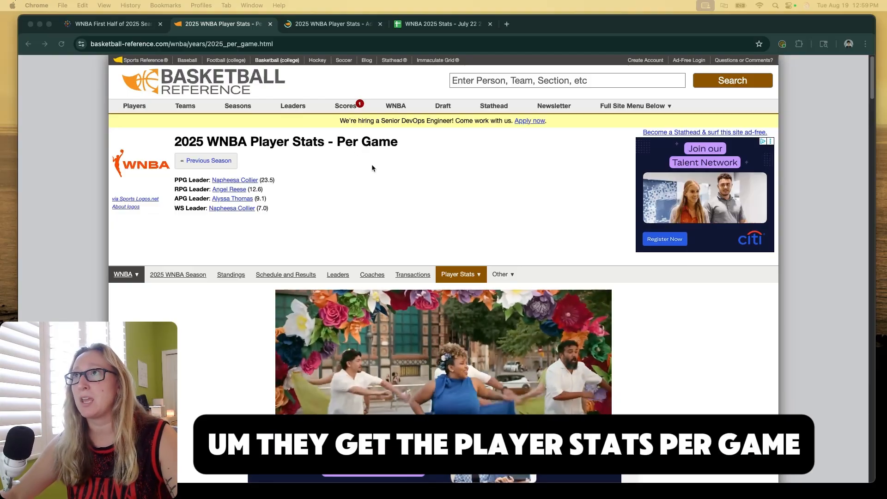
Open the Basketball Reference 2025 WNBA Advanced player stats page and examine its Advanced table.
{"action": "left_click", "coordinate": [331, 25]}
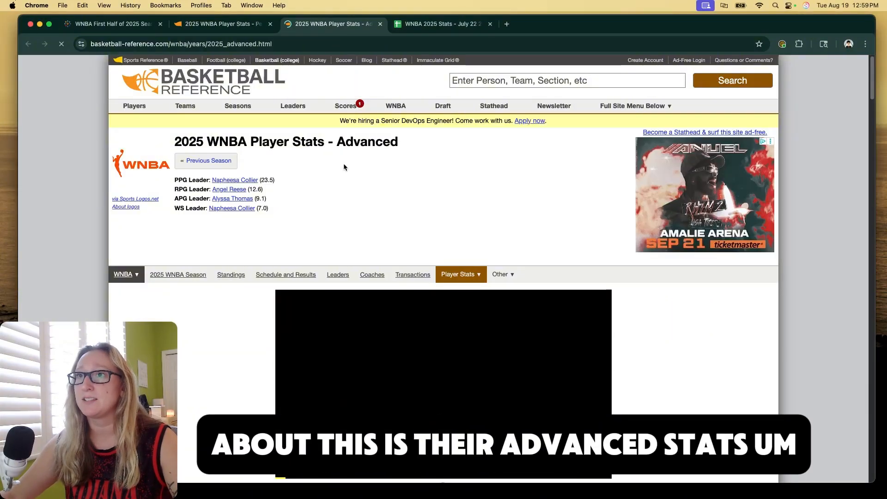
{"action": "scroll", "coordinate": [278, 188], "scroll_direction": "down", "scroll_amount": 3}
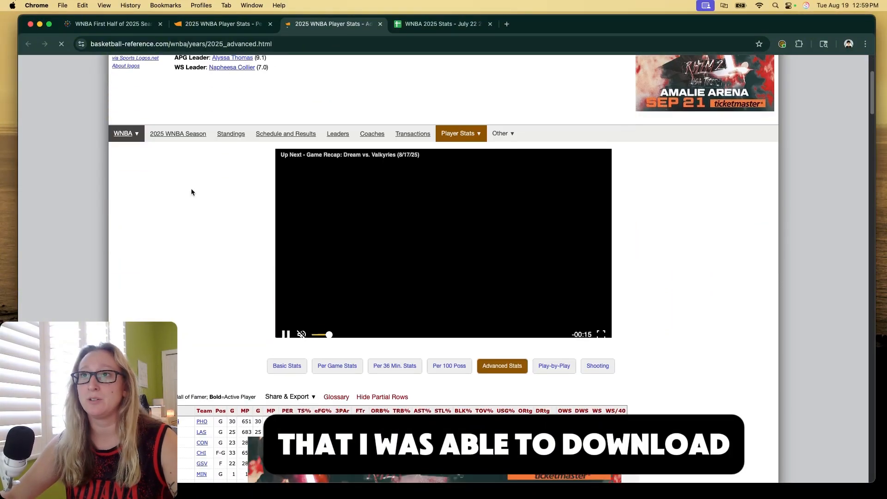
{"action": "scroll", "coordinate": [199, 223], "scroll_direction": "down", "scroll_amount": 4}
{"action": "scroll", "coordinate": [167, 222], "scroll_direction": "down", "scroll_amount": 1}
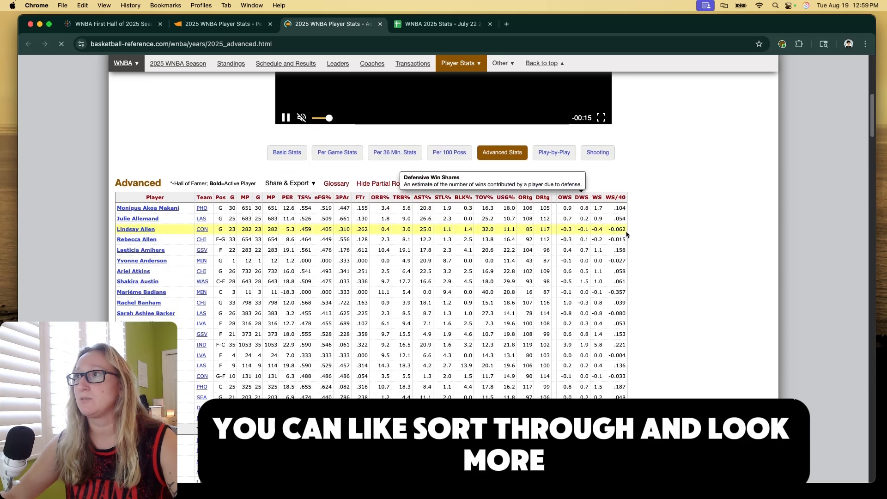
Sort the Advanced table by minutes played and then by player, and convert it to CSV for Excel.
{"action": "left_click", "coordinate": [243, 200]}
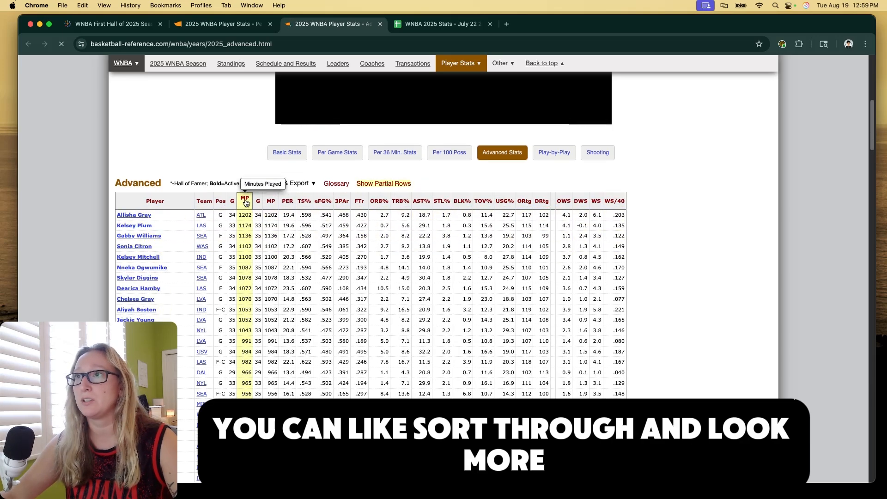
{"action": "left_click", "coordinate": [155, 199]}
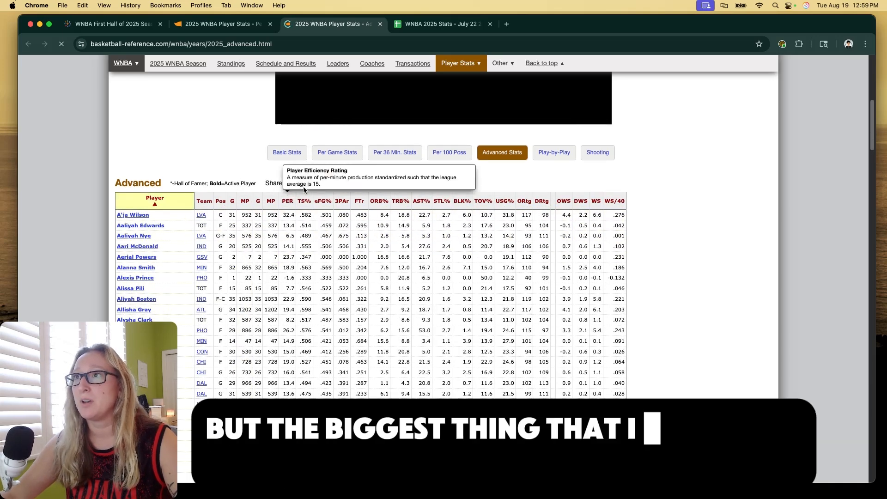
{"action": "mouse_move", "coordinate": [302, 183]}
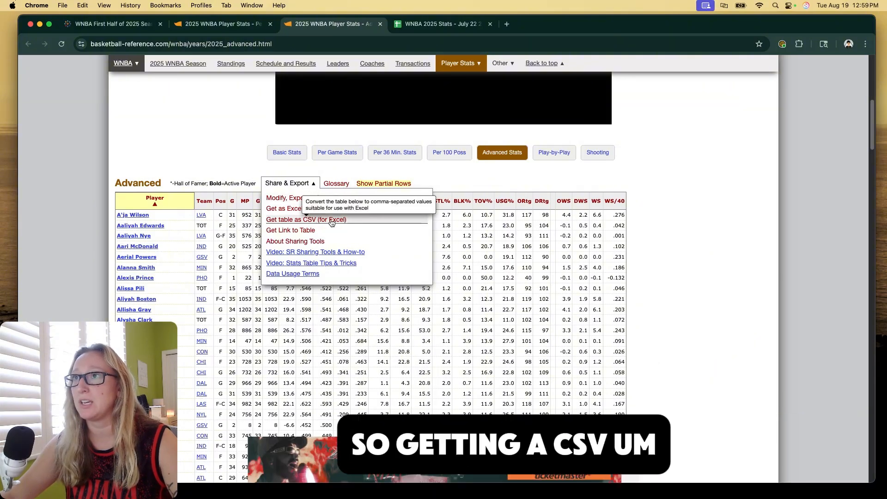
{"action": "left_click", "coordinate": [331, 222]}
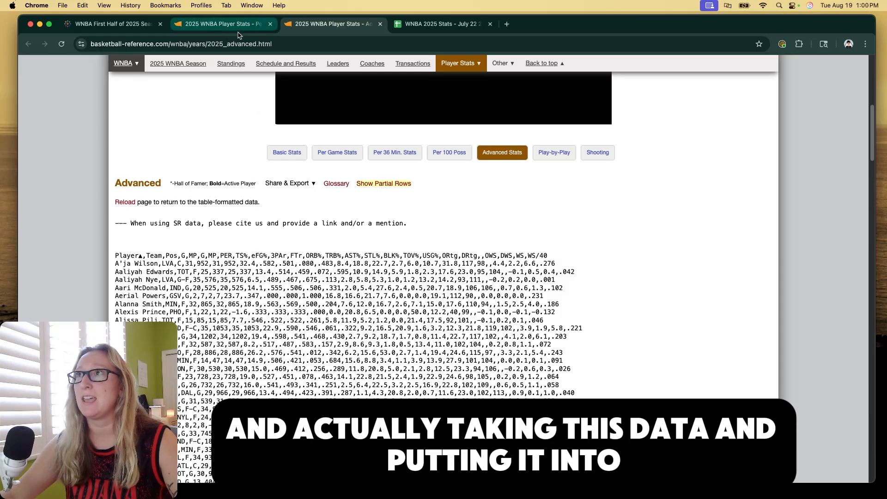
Switch to the WNBA 2025 Stats - July 22 2025 spreadsheet and compare its PerGame2025 and Advanced2025 sheets.
{"action": "left_click", "coordinate": [438, 24]}
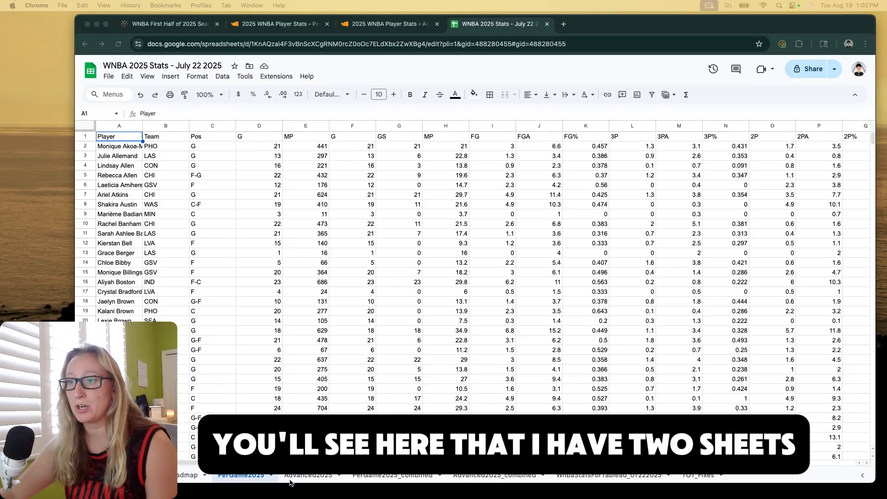
{"action": "left_click", "coordinate": [292, 476]}
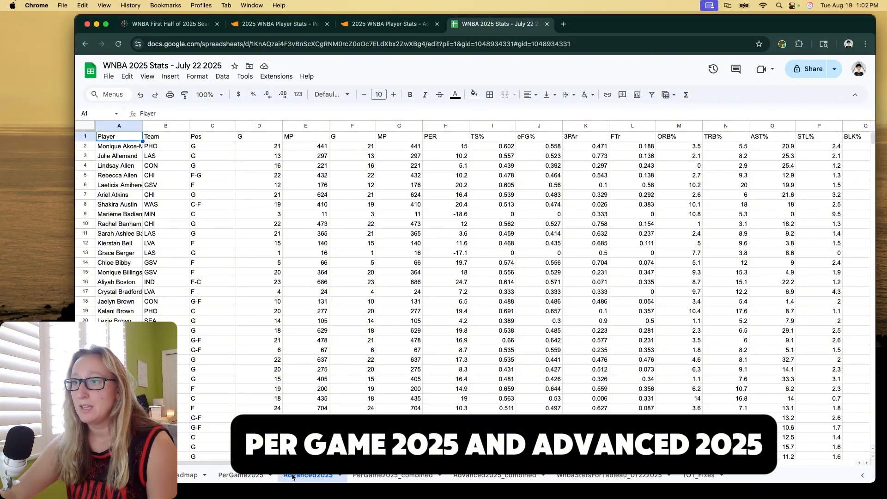
{"action": "left_click", "coordinate": [240, 475]}
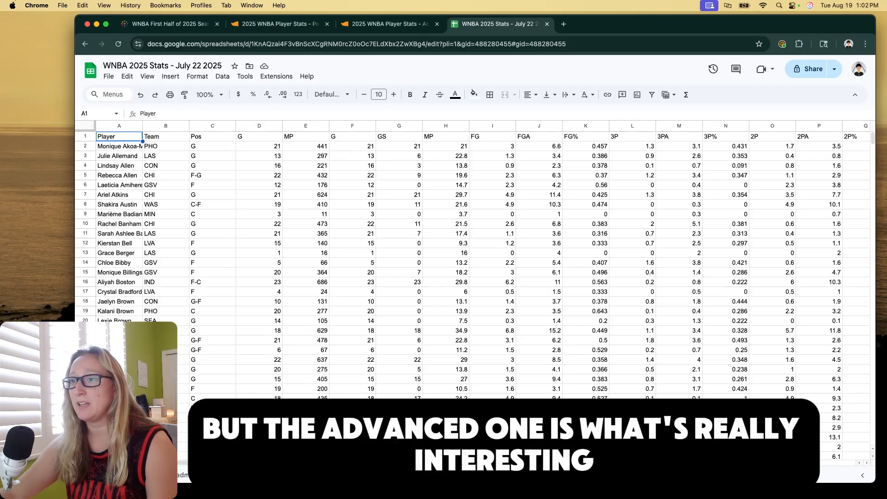
{"action": "left_click", "coordinate": [292, 475]}
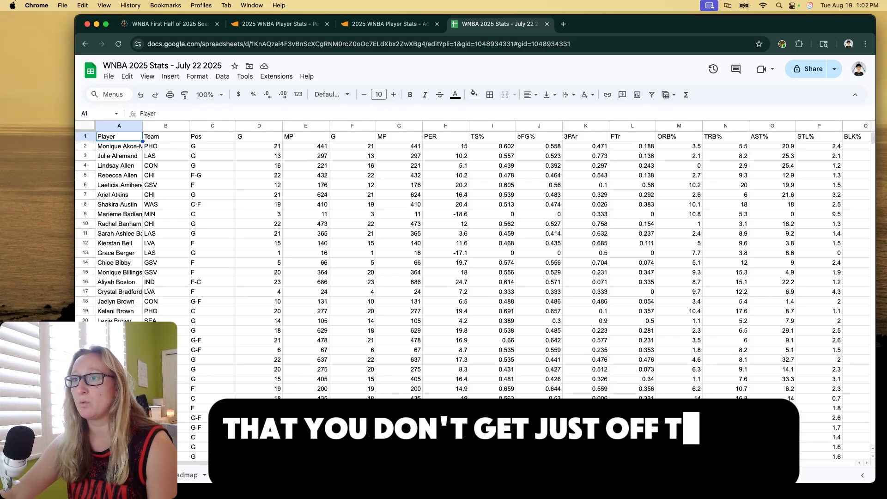
{"action": "left_click", "coordinate": [240, 475]}
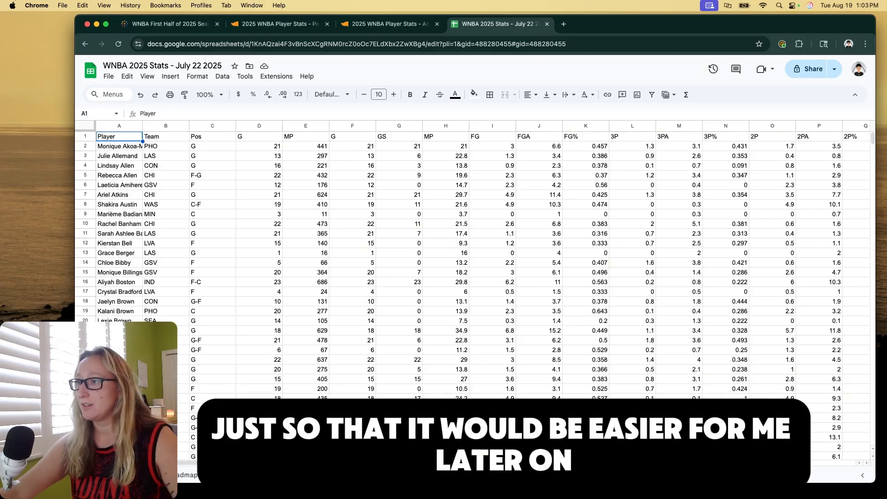
View the WnbaStatsForTableau_07222025 sheet, then review the players and their CorrectTeam values in the TOT_Fixes sheet.
{"action": "left_click", "coordinate": [580, 476]}
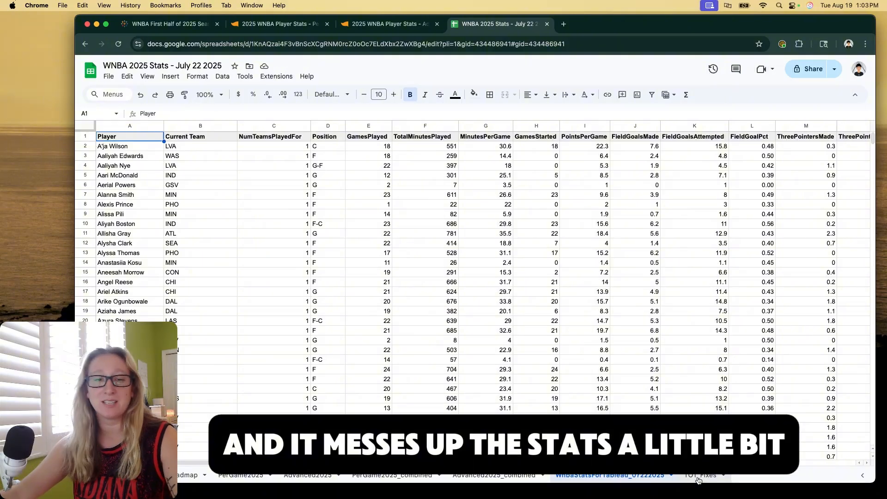
{"action": "left_click", "coordinate": [698, 479]}
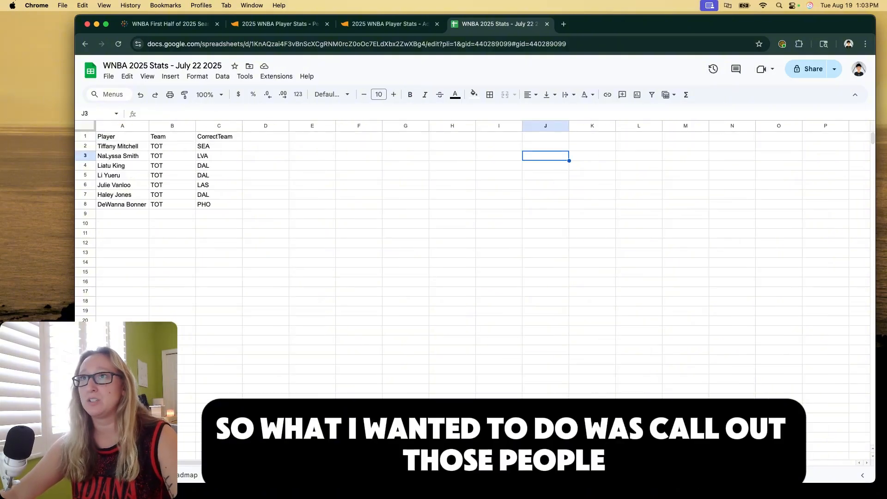
{"action": "left_click", "coordinate": [120, 147]}
{"action": "left_click_drag", "start_coordinate": [124, 155], "coordinate": [130, 206]}
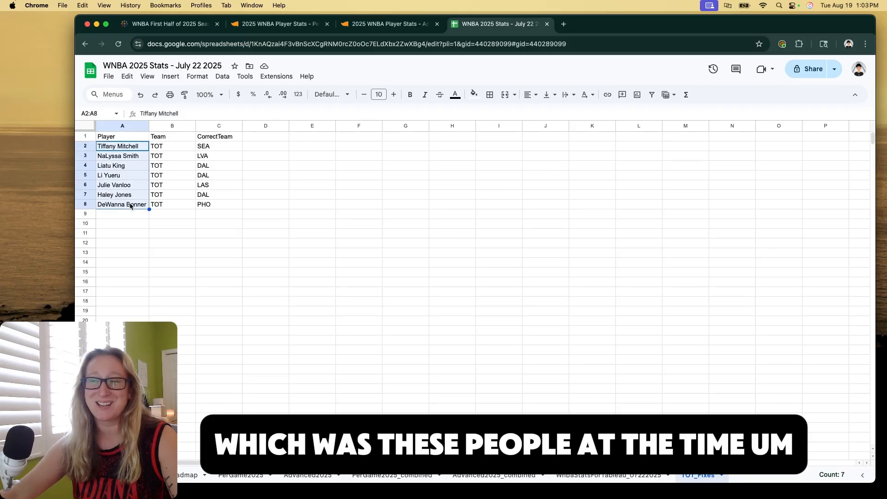
{"action": "left_click", "coordinate": [236, 218]}
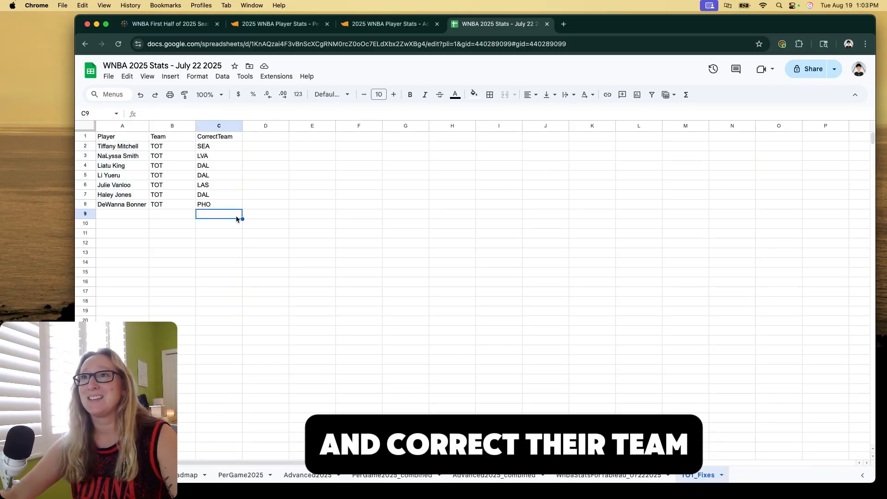
{"action": "left_click", "coordinate": [221, 139]}
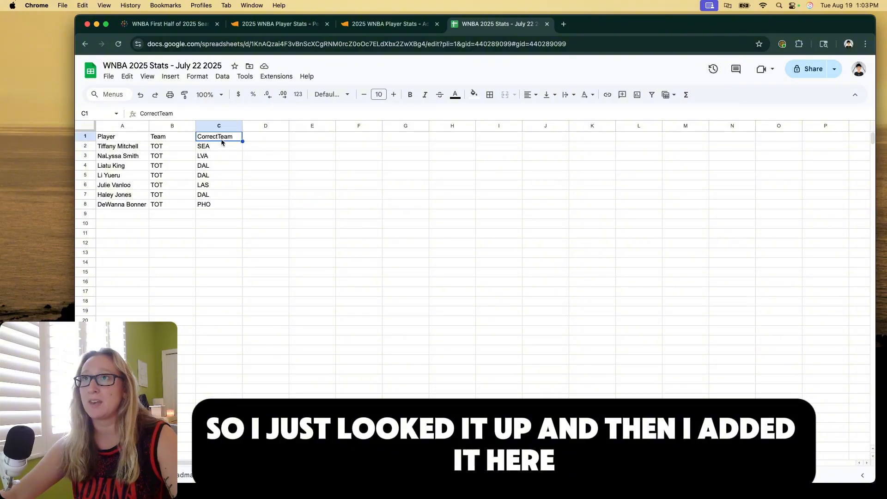
{"action": "left_click", "coordinate": [211, 224]}
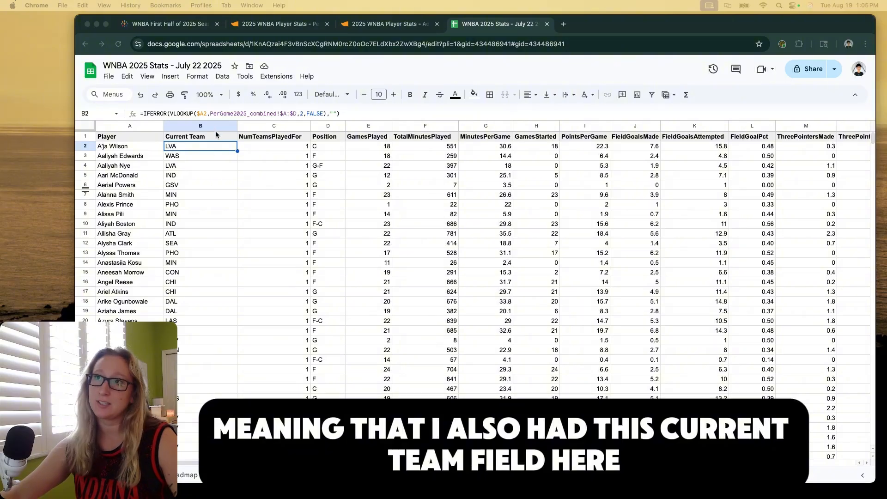
Inspect the Current Team lookup formula in B2 of WnbaStatsForTableau_07222025 and look through the sheet's further columns.
{"action": "left_click", "coordinate": [359, 114]}
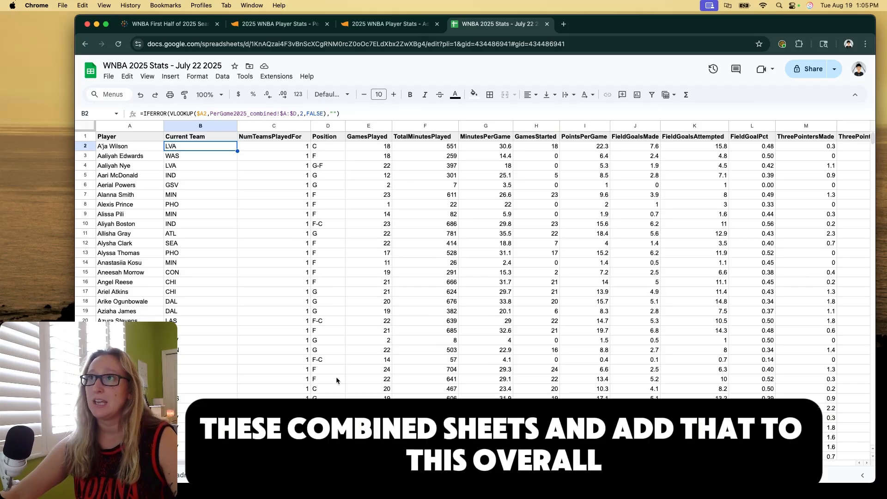
{"action": "scroll", "coordinate": [650, 216], "scroll_direction": "right", "scroll_amount": 10}
{"action": "left_click", "coordinate": [649, 215]}
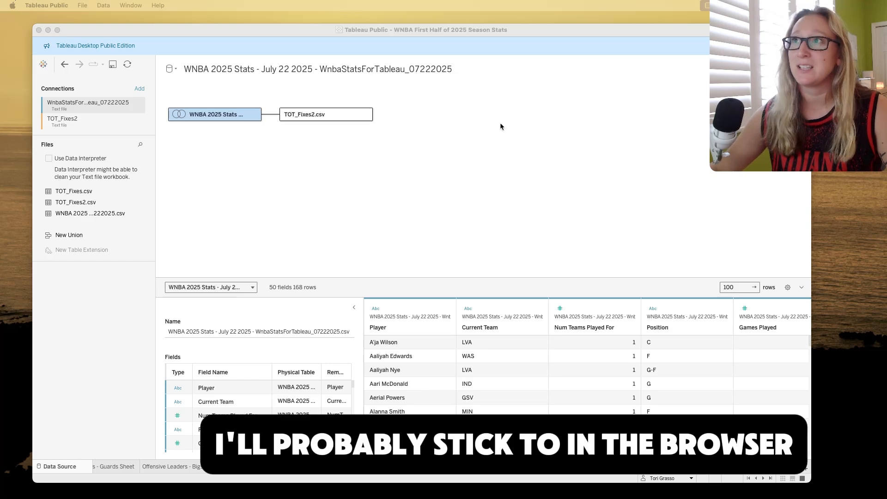
In Tableau Public, review the options for adding a connection and inspect the relationship between the WNBA stats table and TOT_Fixes2.csv.
{"action": "left_click", "coordinate": [574, 136]}
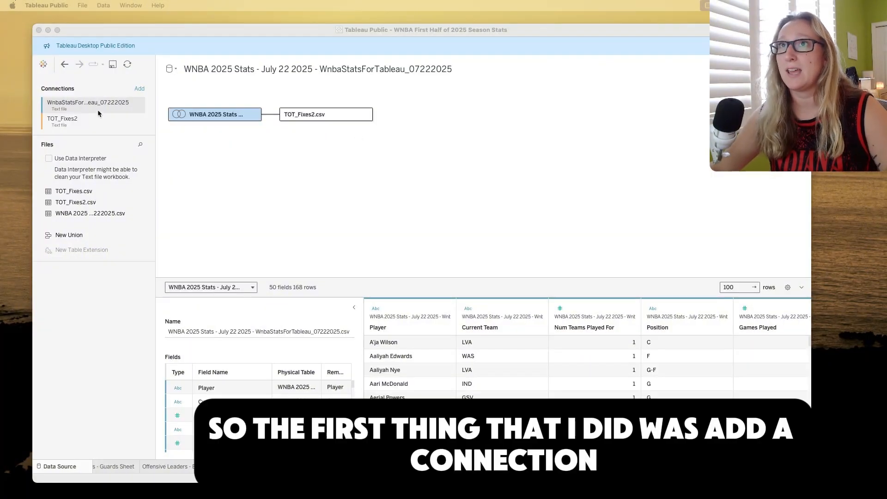
{"action": "left_click", "coordinate": [140, 88]}
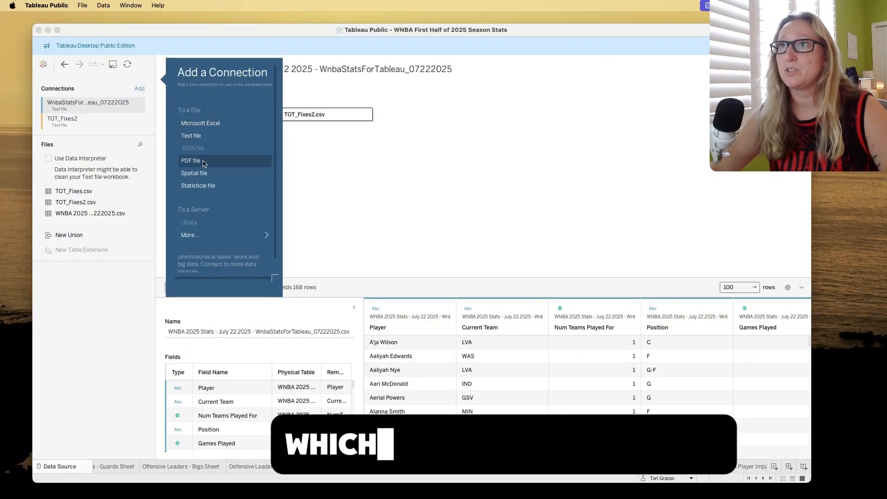
{"action": "left_click", "coordinate": [354, 136]}
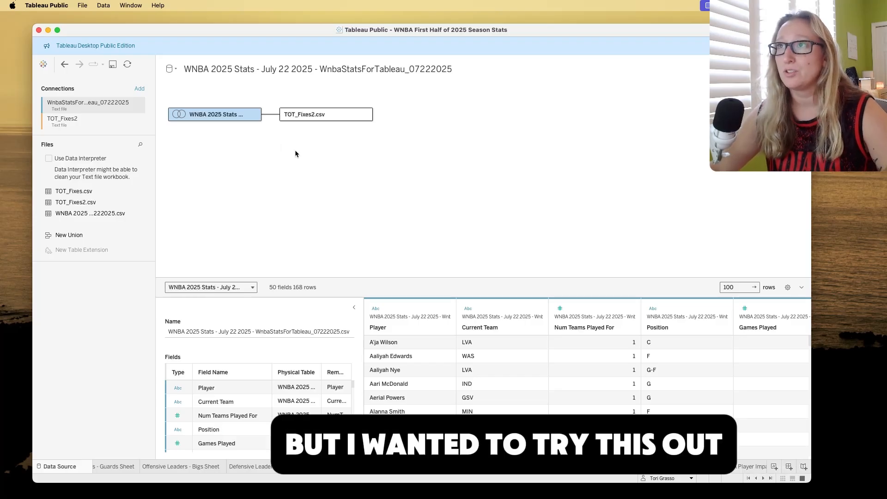
{"action": "left_click", "coordinate": [272, 115]}
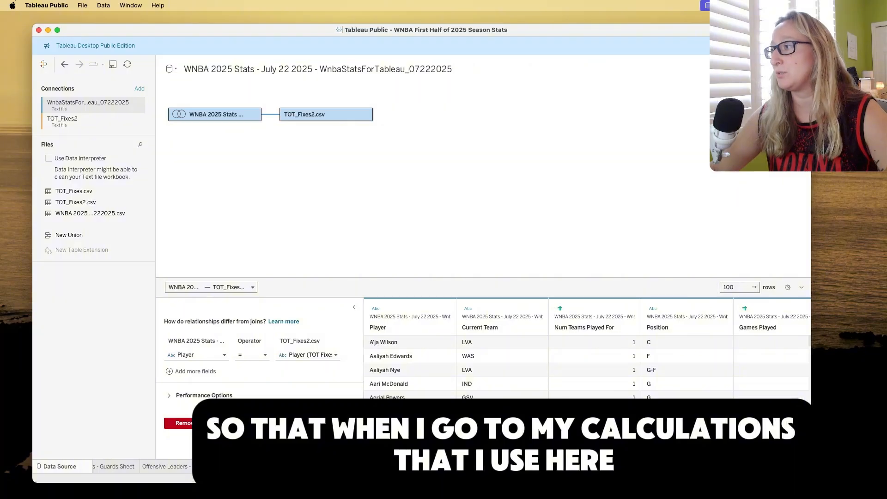
Show the Calculations Sheet and open the Final_Team calculated field for editing.
{"action": "scroll", "coordinate": [407, 467], "scroll_direction": "left", "scroll_amount": 5}
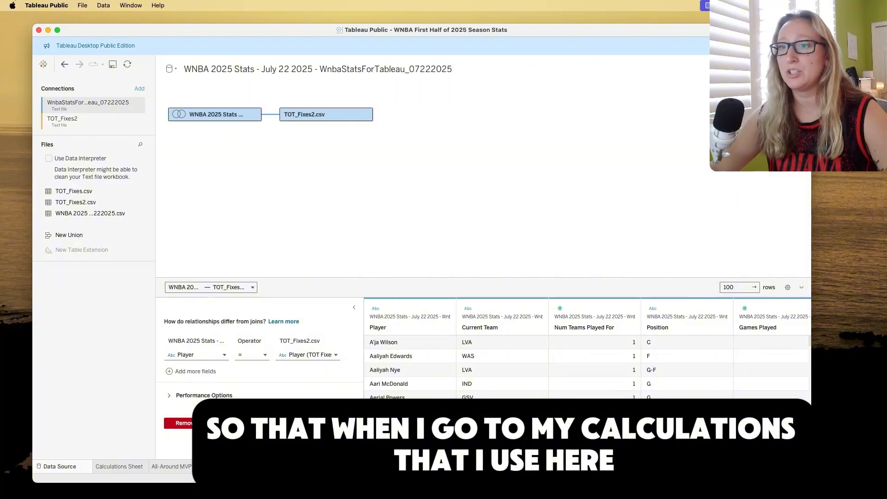
{"action": "left_click", "coordinate": [107, 467]}
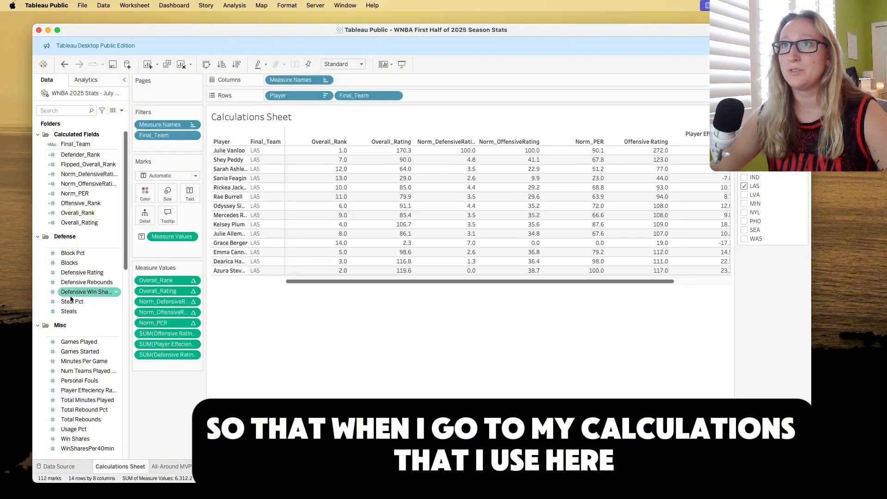
{"action": "right_click", "coordinate": [81, 144]}
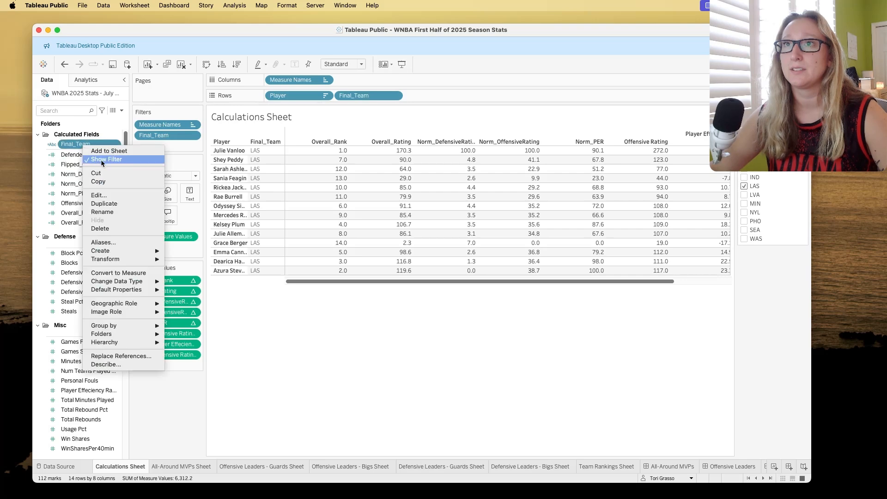
{"action": "left_click", "coordinate": [113, 191]}
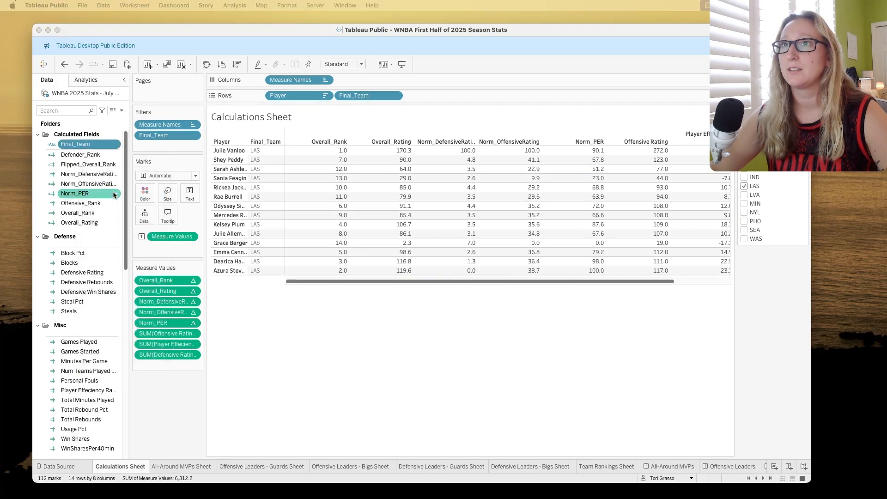
{"action": "right_click", "coordinate": [92, 144]}
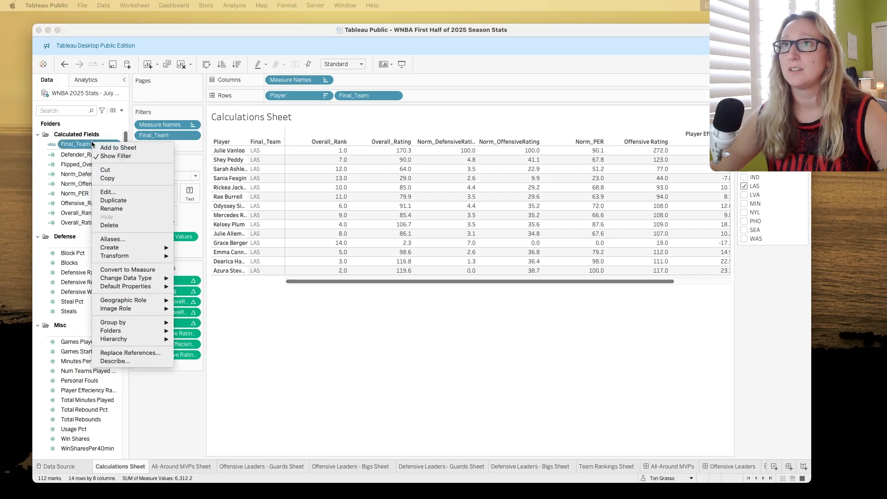
{"action": "left_click", "coordinate": [128, 192]}
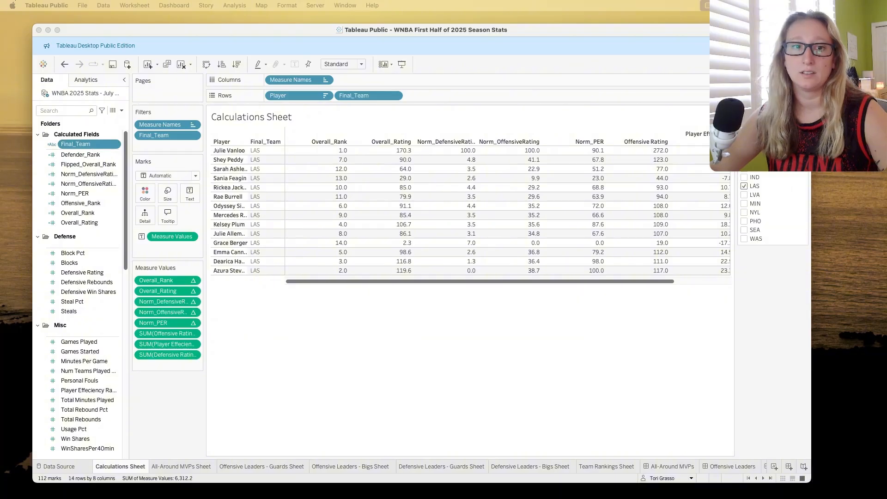
Examine the Final_Team formula, including its "TOT" condition and the Correct Team part of the expression, and close the calculation without changes.
{"action": "left_click_drag", "start_coordinate": [348, 137], "coordinate": [456, 143]}
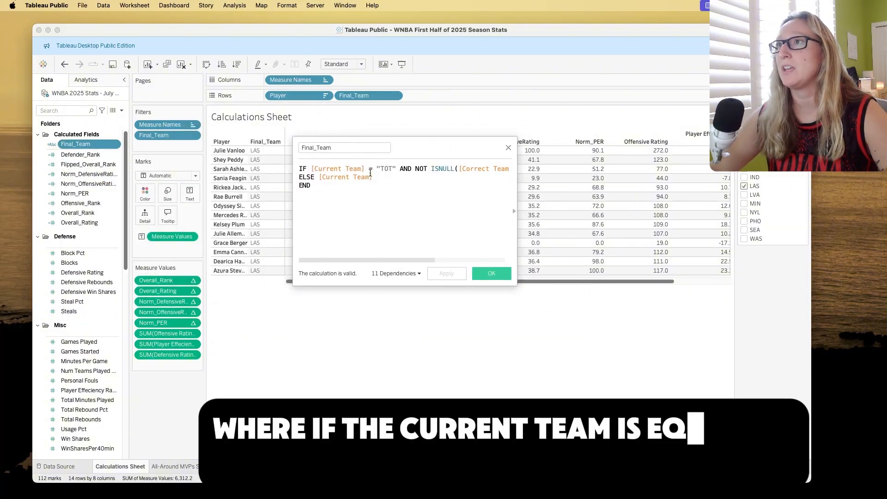
{"action": "left_click_drag", "start_coordinate": [397, 168], "coordinate": [377, 168]}
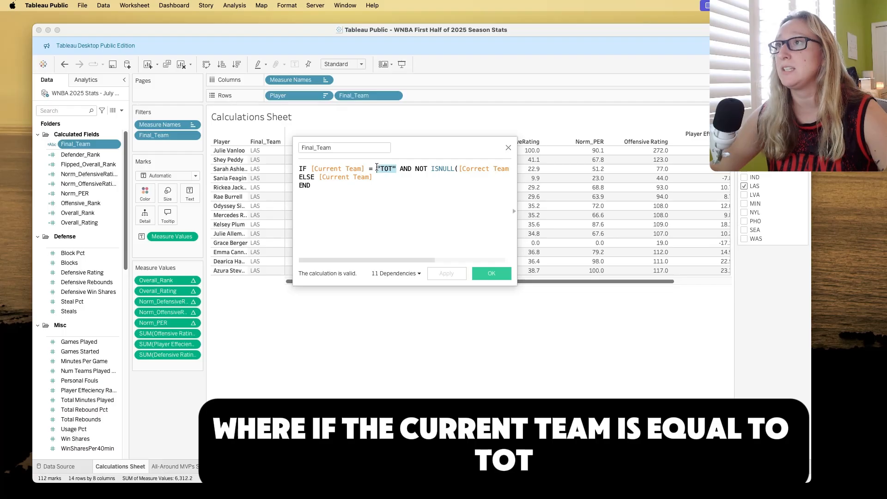
{"action": "left_click", "coordinate": [425, 184]}
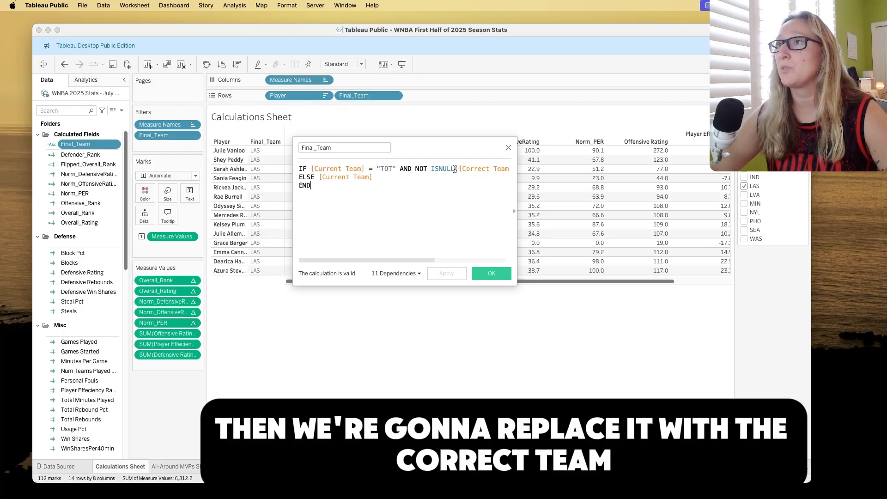
{"action": "scroll", "coordinate": [474, 174], "scroll_direction": "right", "scroll_amount": 5}
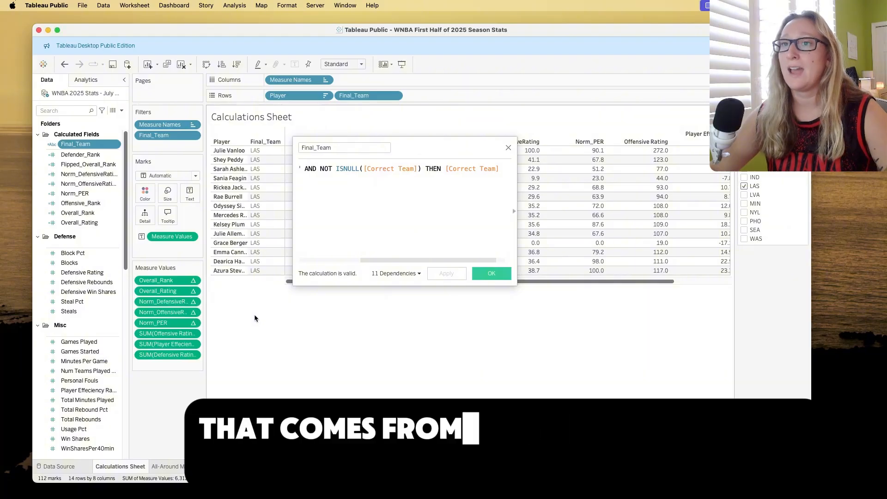
{"action": "left_click", "coordinate": [509, 148]}
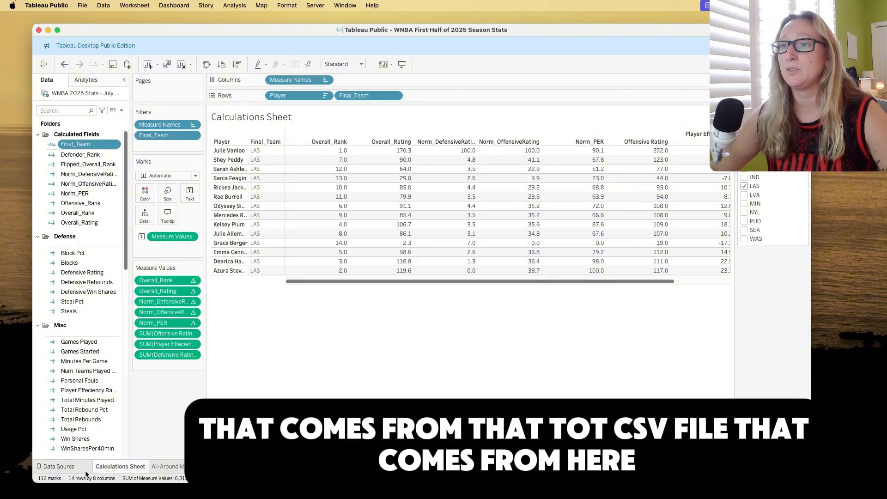
Check the TOT_Fixes2.csv table on the data source page and return to the Calculations Sheet.
{"action": "left_click", "coordinate": [59, 466]}
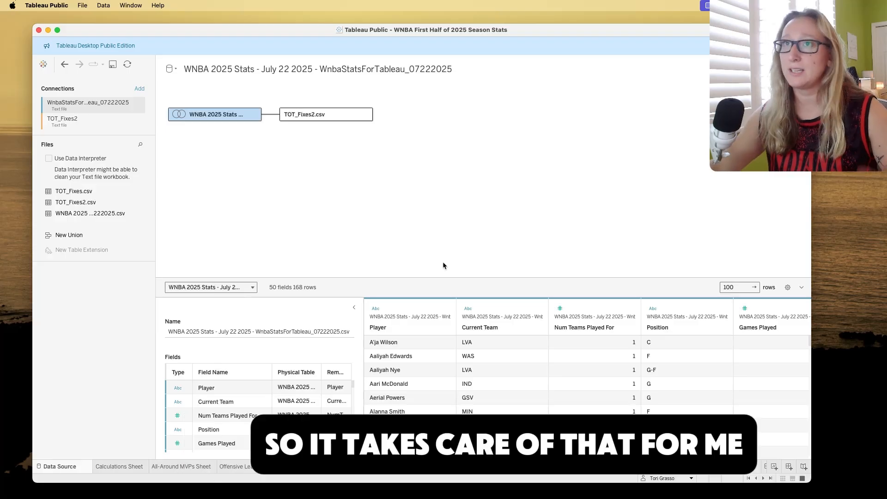
{"action": "left_click", "coordinate": [123, 466]}
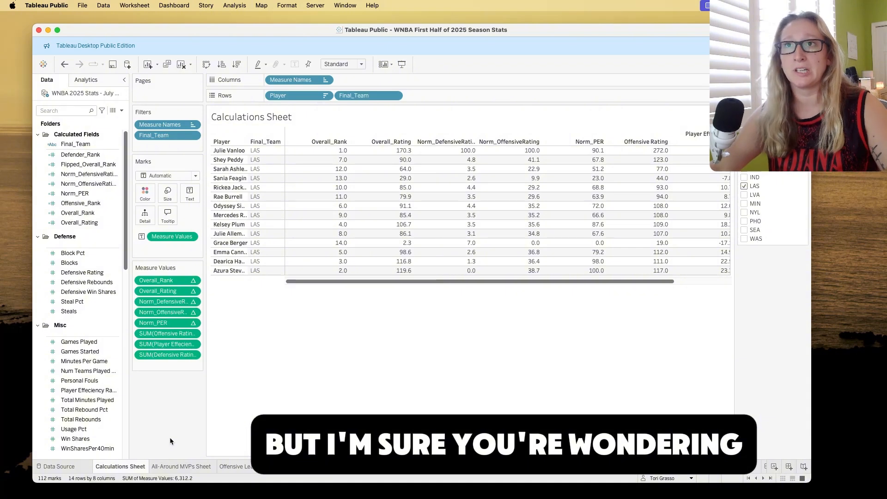
{"action": "left_click", "coordinate": [57, 254]}
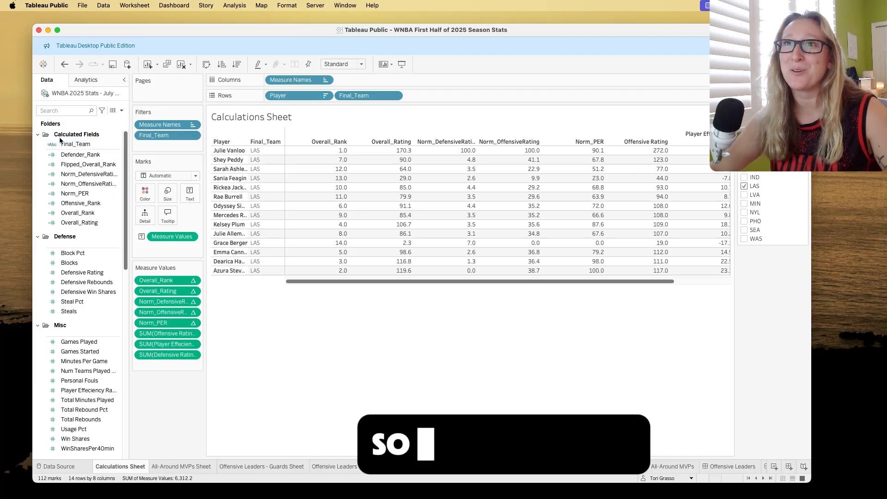
Collapse the Calculated Fields, Defense, Misc and Offense folders in the field list.
{"action": "left_click", "coordinate": [38, 135]}
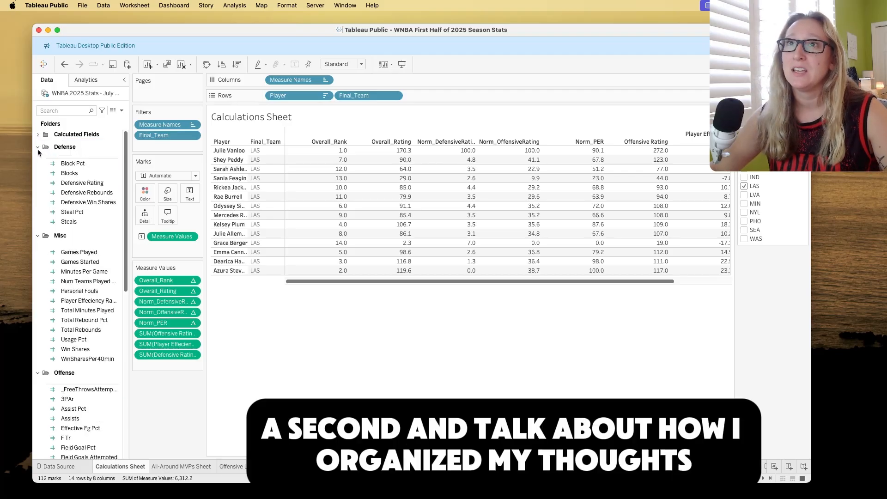
{"action": "left_click", "coordinate": [38, 147]}
{"action": "left_click", "coordinate": [38, 159]}
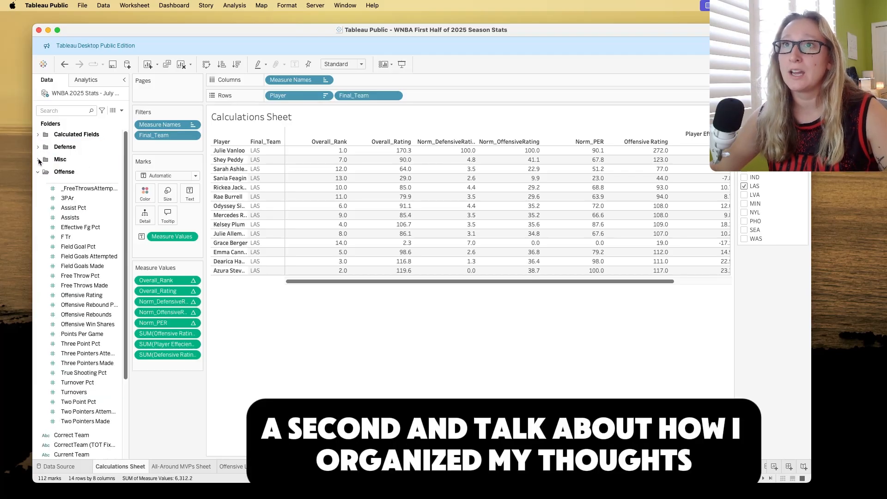
{"action": "left_click", "coordinate": [38, 172]}
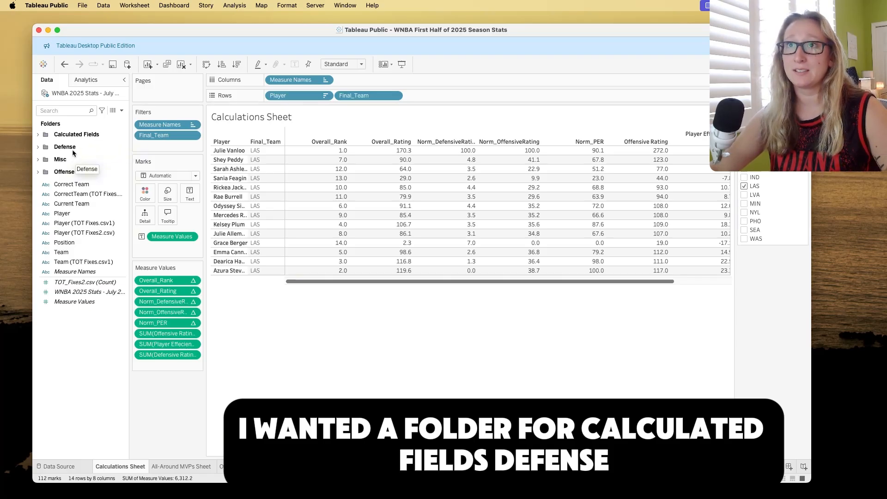
Review the fields in the Defense, Offense and Misc folders, leaving those collapsed and only the Calculated Fields folder expanded.
{"action": "left_click", "coordinate": [39, 147]}
{"action": "left_click", "coordinate": [38, 148]}
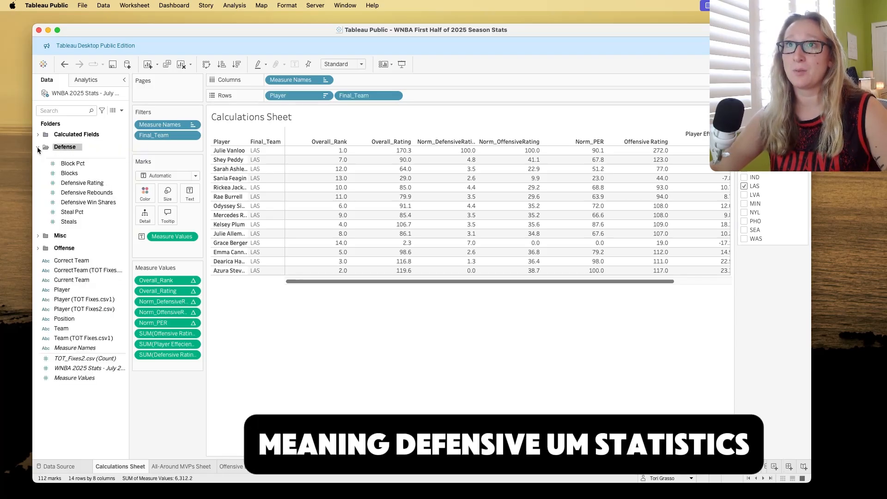
{"action": "left_click", "coordinate": [37, 148]}
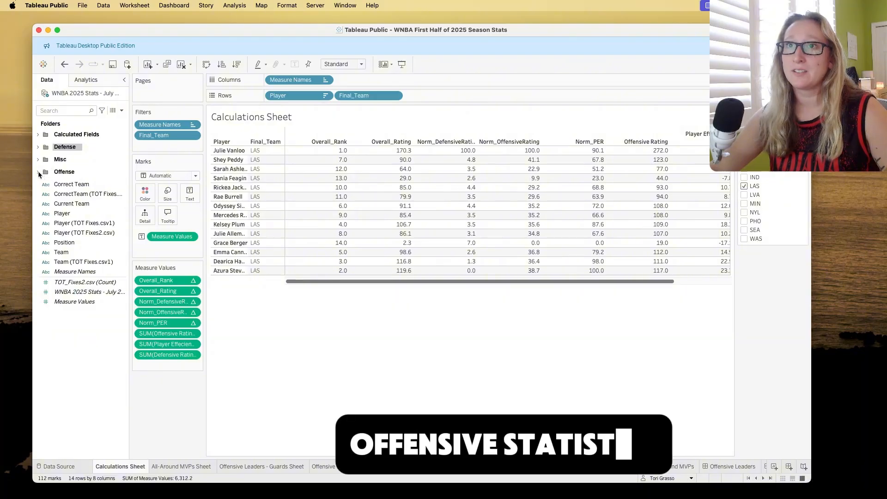
{"action": "left_click", "coordinate": [38, 171]}
{"action": "left_click", "coordinate": [38, 158]}
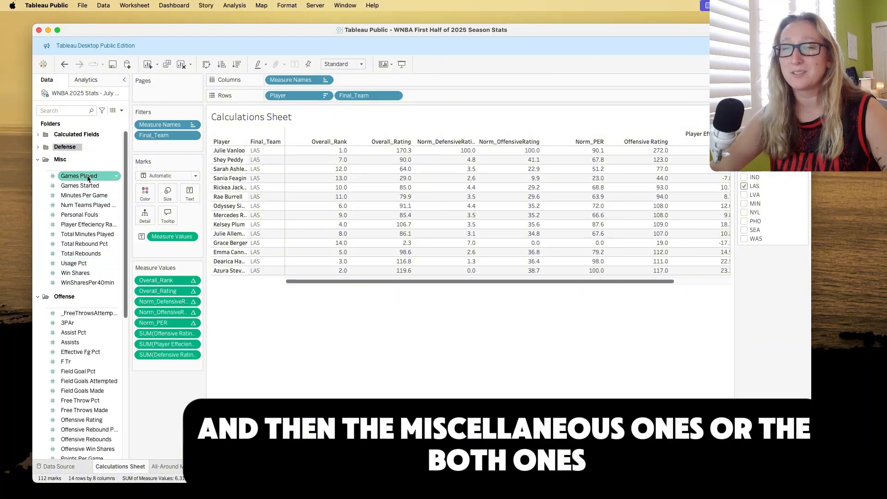
{"action": "left_click", "coordinate": [38, 159]}
{"action": "left_click", "coordinate": [37, 171]}
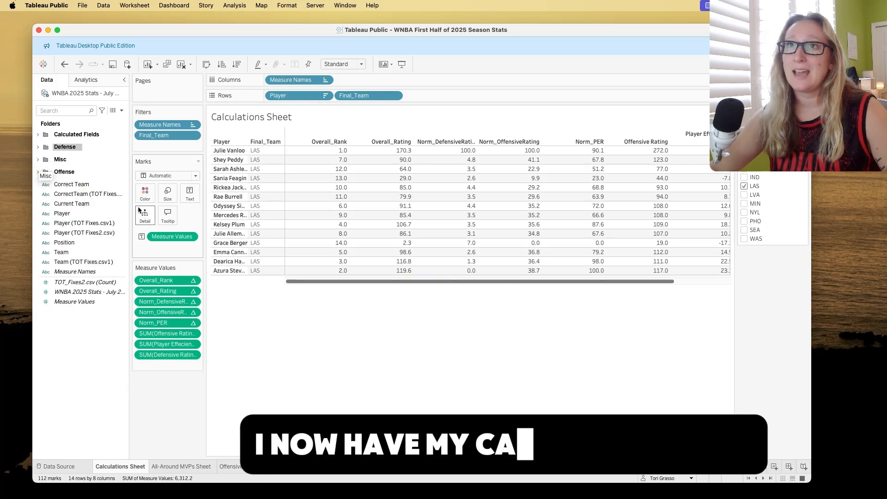
{"action": "left_click", "coordinate": [37, 135]}
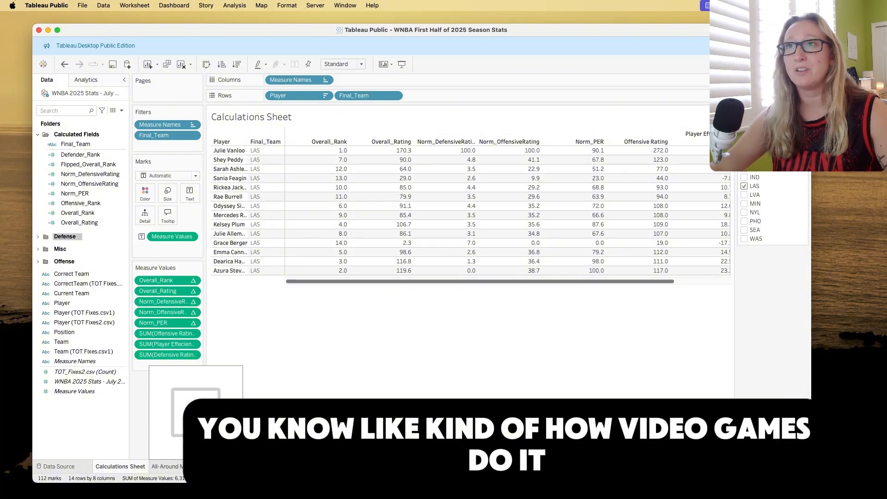
Review the All-Around MVPs Sheet and the Offensive Leaders sheets for guards and bigs.
{"action": "left_click", "coordinate": [178, 466]}
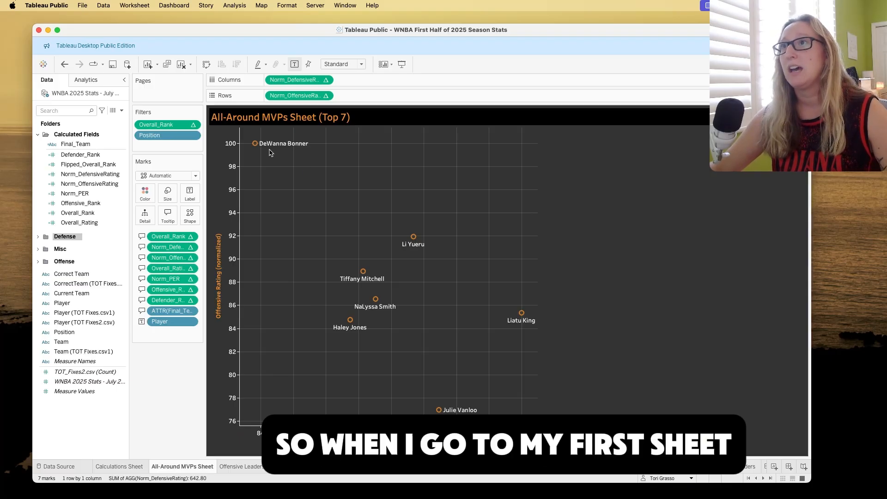
{"action": "mouse_move", "coordinate": [256, 145]}
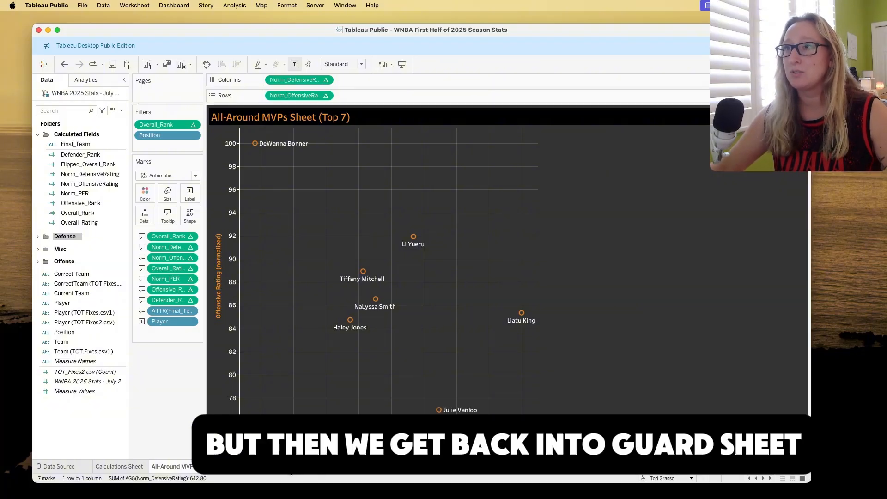
{"action": "left_click", "coordinate": [291, 470]}
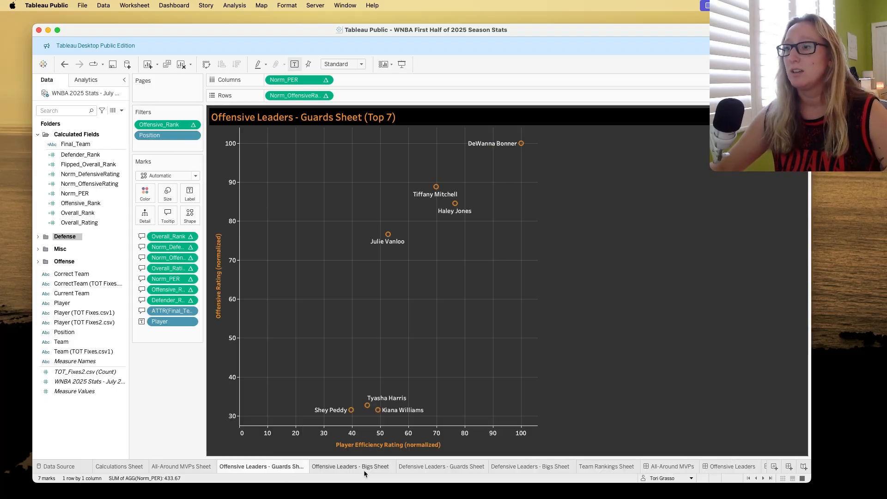
{"action": "left_click", "coordinate": [366, 467]}
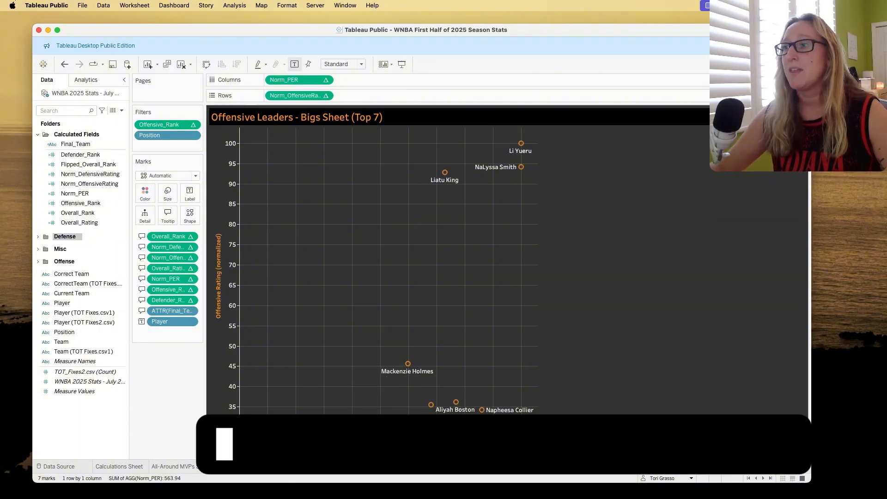
Review the Defensive Leaders sheets for guards and bigs, with a brief look at the Team Rankings Sheet.
{"action": "left_click", "coordinate": [462, 468]}
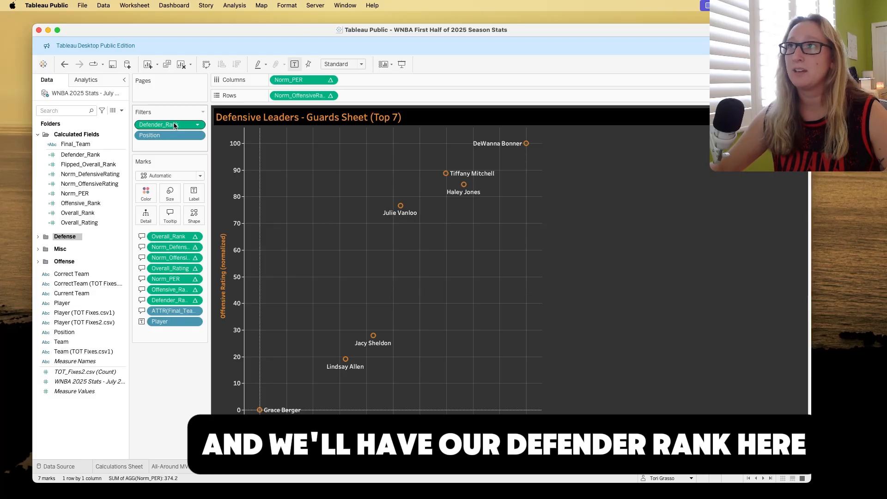
{"action": "left_click", "coordinate": [524, 466]}
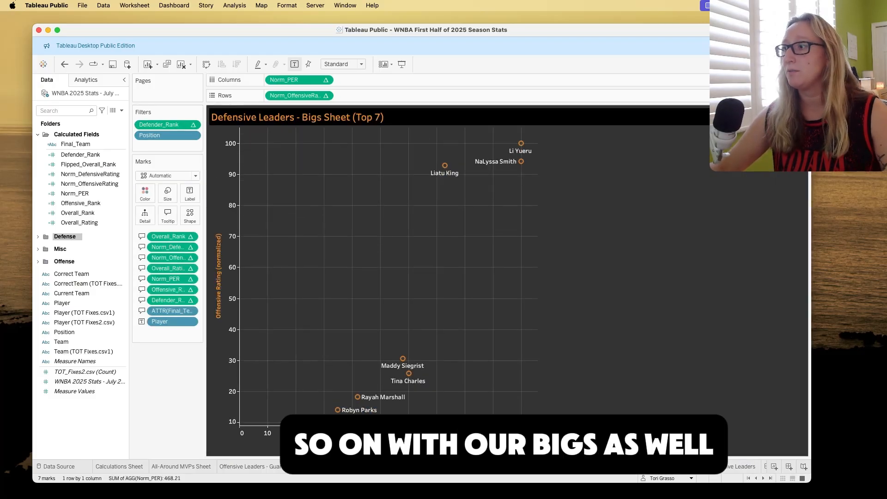
{"action": "left_click", "coordinate": [605, 468]}
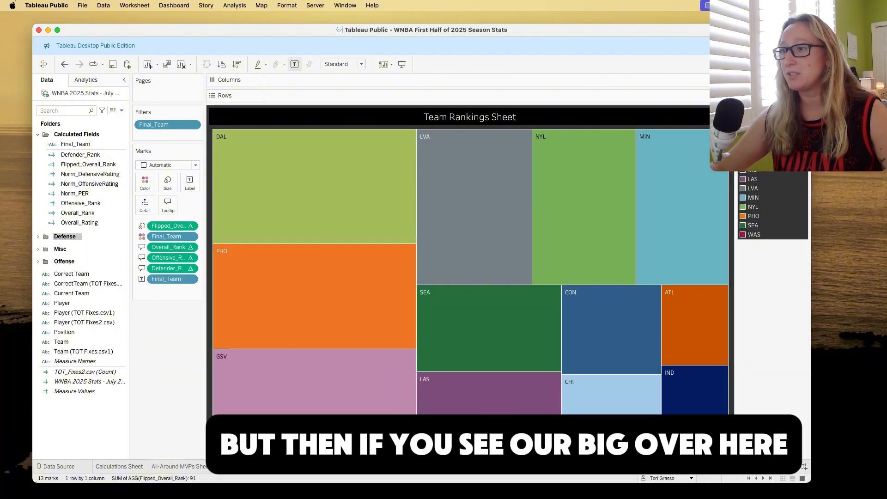
{"action": "left_click", "coordinate": [532, 466]}
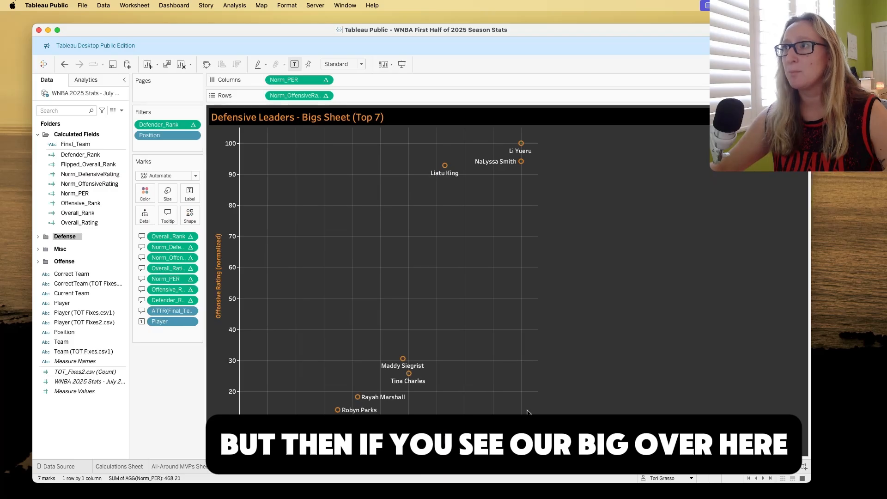
{"action": "mouse_move", "coordinate": [446, 167]}
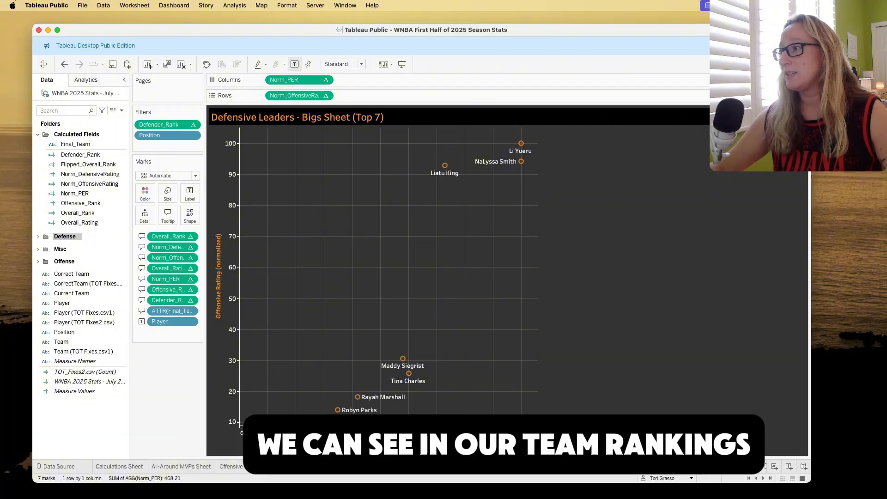
Inspect the Team Rankings Sheet and the Offensive Leaders dashboard, then open the WNBA Player Impact story.
{"action": "left_click", "coordinate": [710, 466]}
{"action": "left_click", "coordinate": [691, 467]}
{"action": "left_click", "coordinate": [693, 467]}
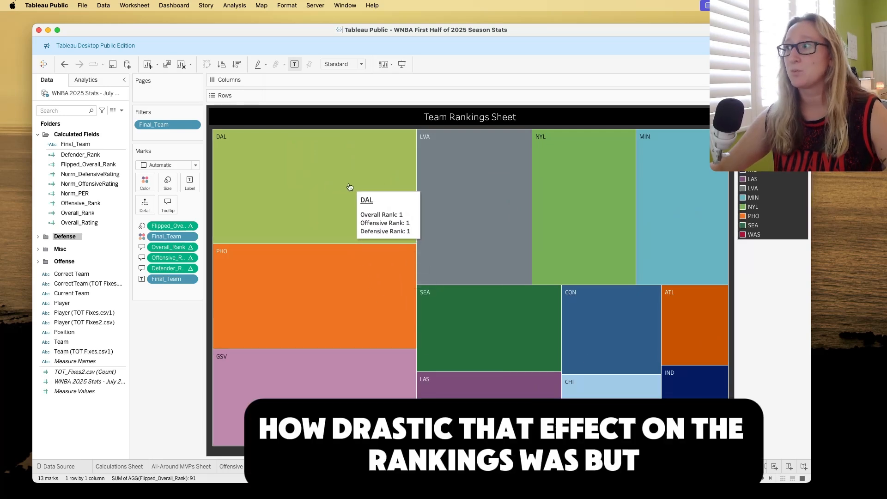
{"action": "left_click", "coordinate": [675, 467]}
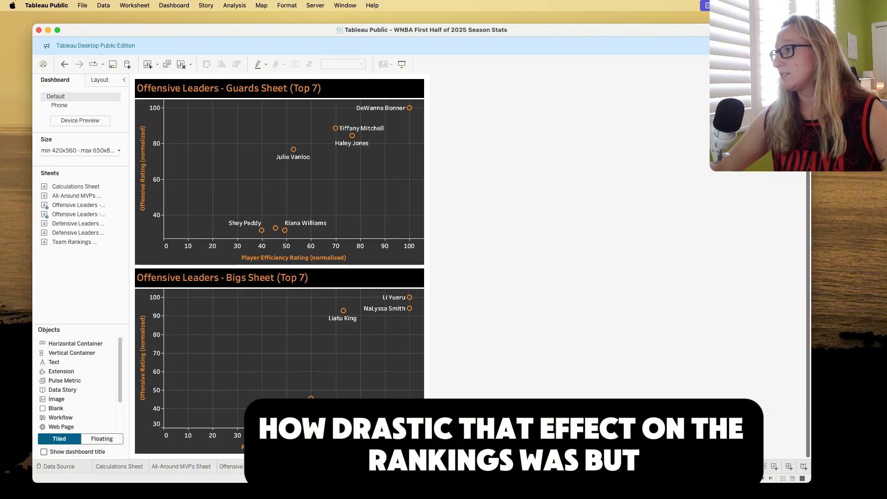
{"action": "left_click", "coordinate": [770, 479]}
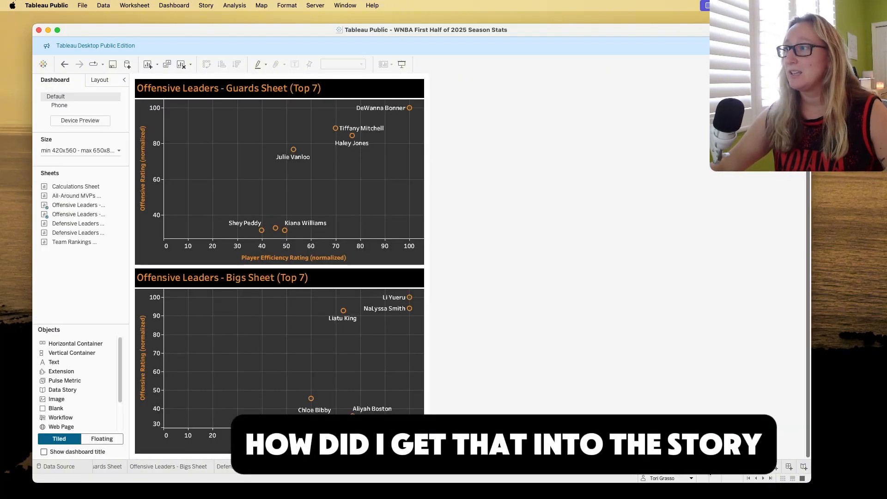
{"action": "left_click", "coordinate": [737, 466]}
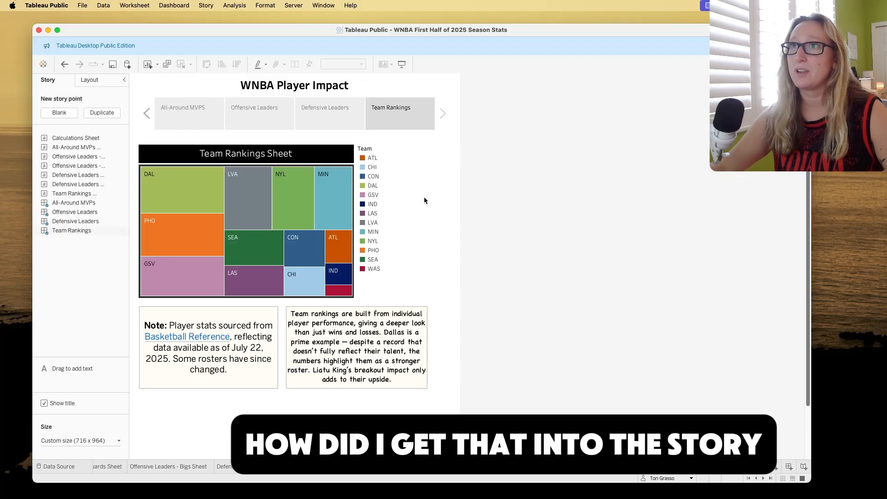
Go through the story points All-Around MVPS, Offensive Leaders, Defensive Leaders and Team Rankings, and examine the team treemap.
{"action": "left_click", "coordinate": [168, 119]}
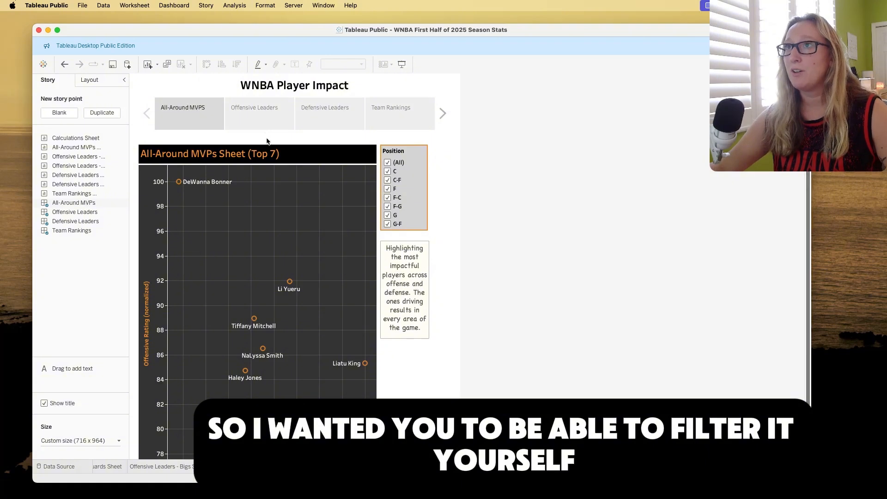
{"action": "left_click", "coordinate": [265, 119]}
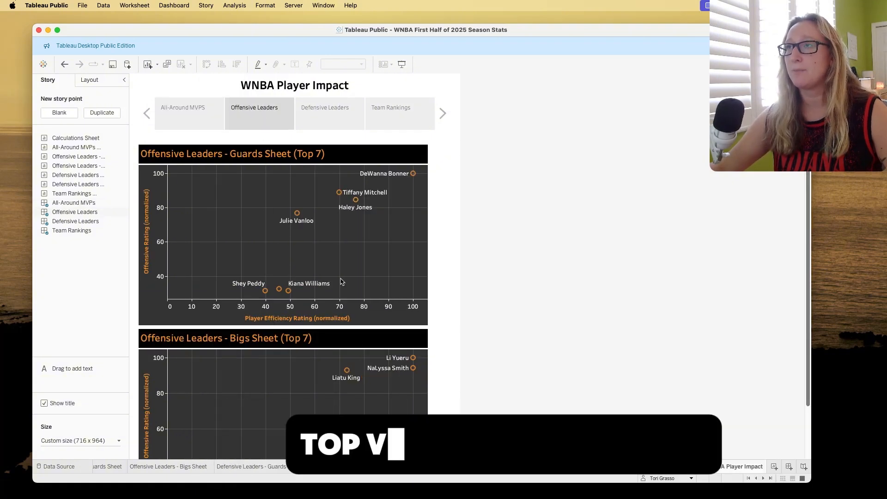
{"action": "left_click", "coordinate": [320, 116]}
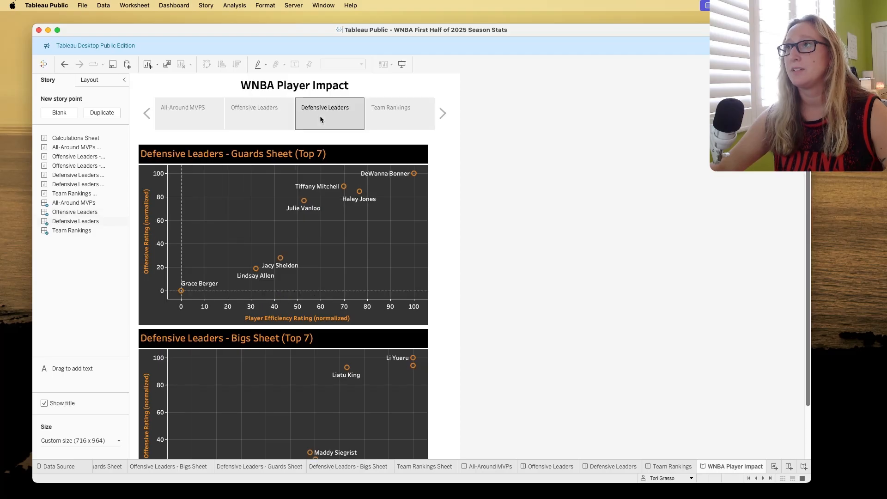
{"action": "left_click", "coordinate": [416, 112]}
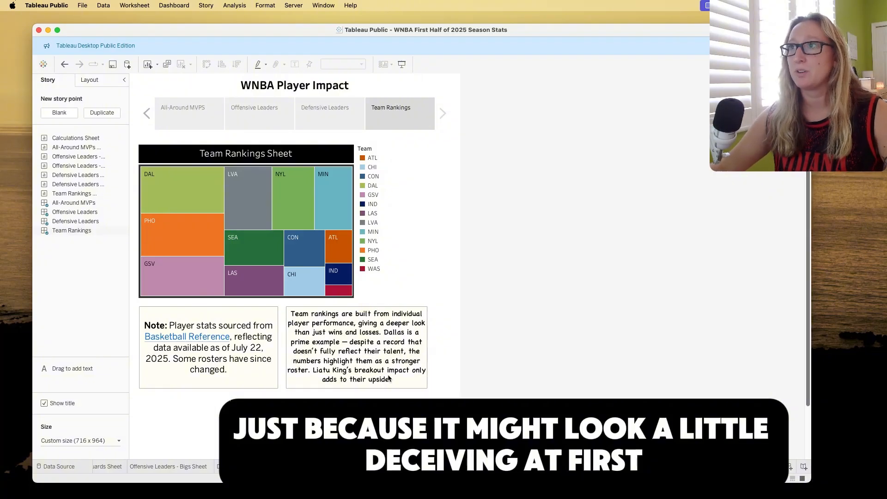
{"action": "mouse_move", "coordinate": [198, 225]}
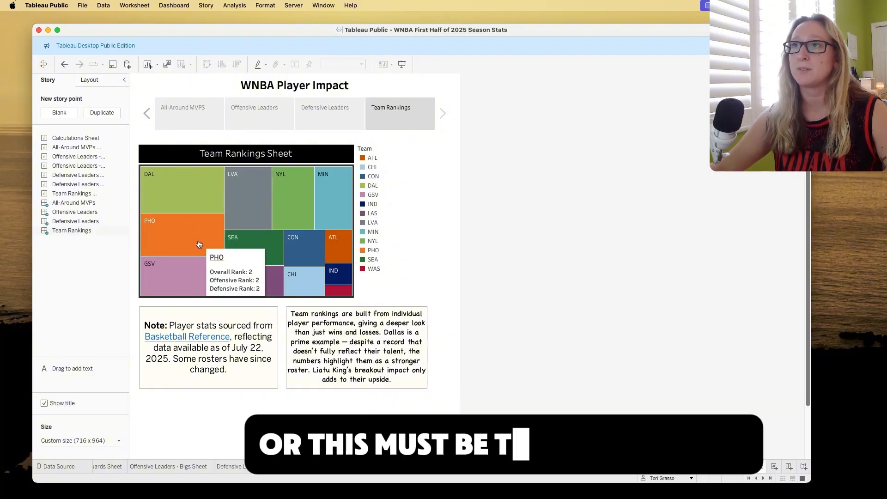